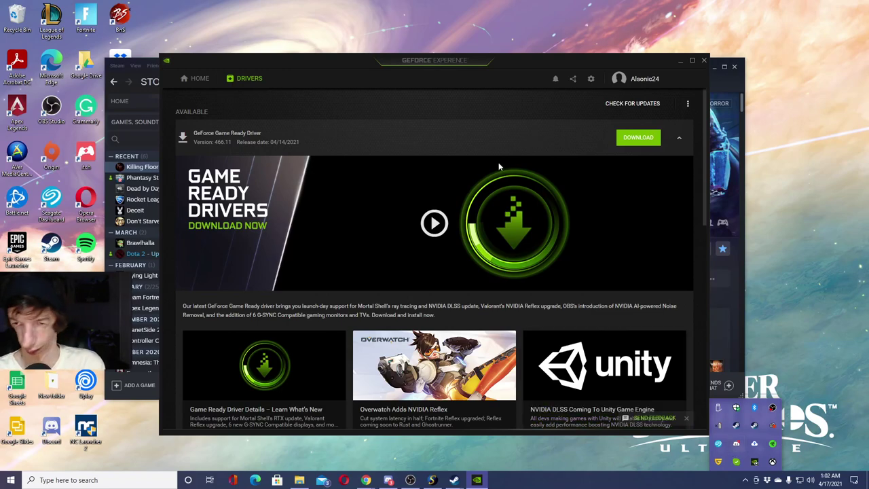
- Review the GeForce Experience 3.22 release highlights, accepting the website's cookies, and close that page to return to GeForce Experience
scroll(509, 244, down, 5)
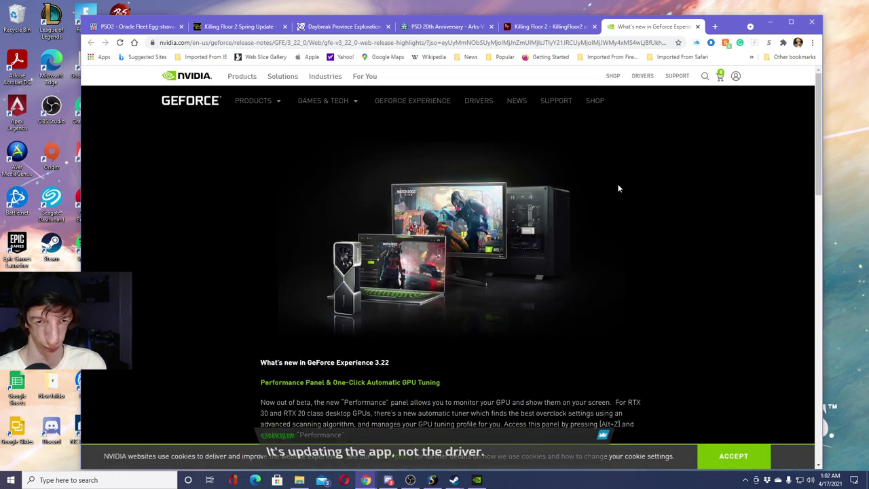
scroll(627, 258, down, 2)
click(725, 459)
scroll(652, 253, down, 5)
scroll(655, 333, up, 8)
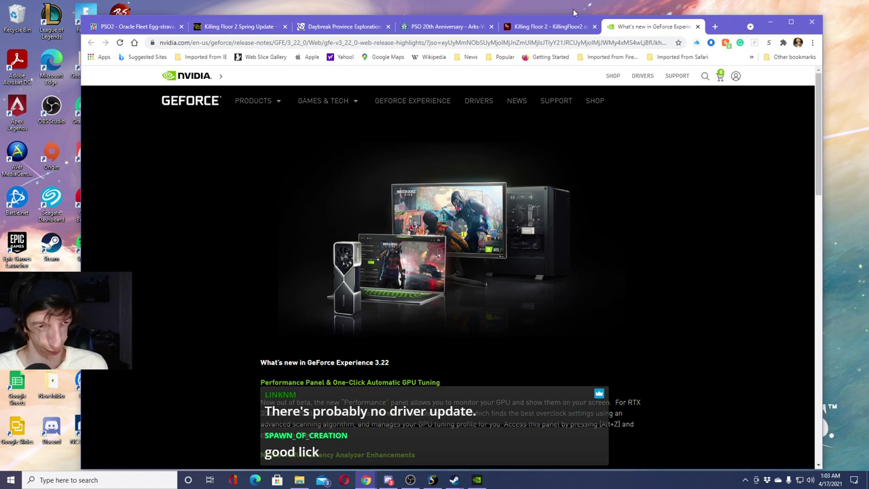
click(697, 27)
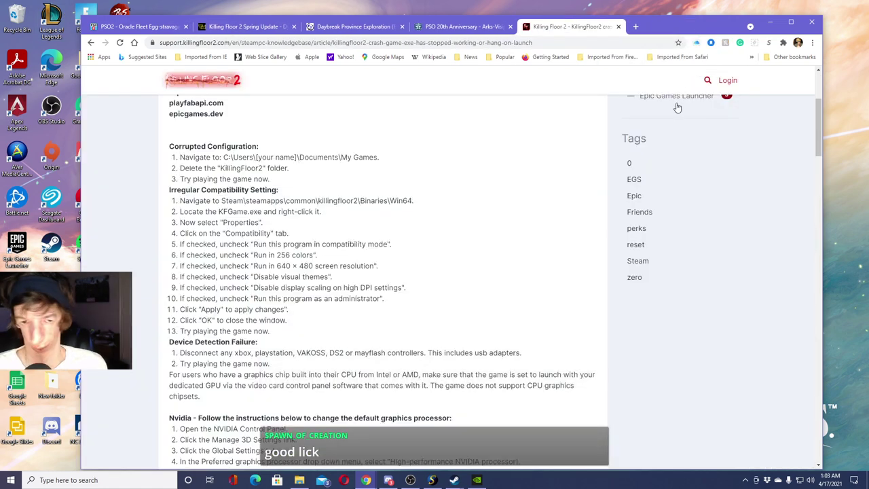
click(770, 23)
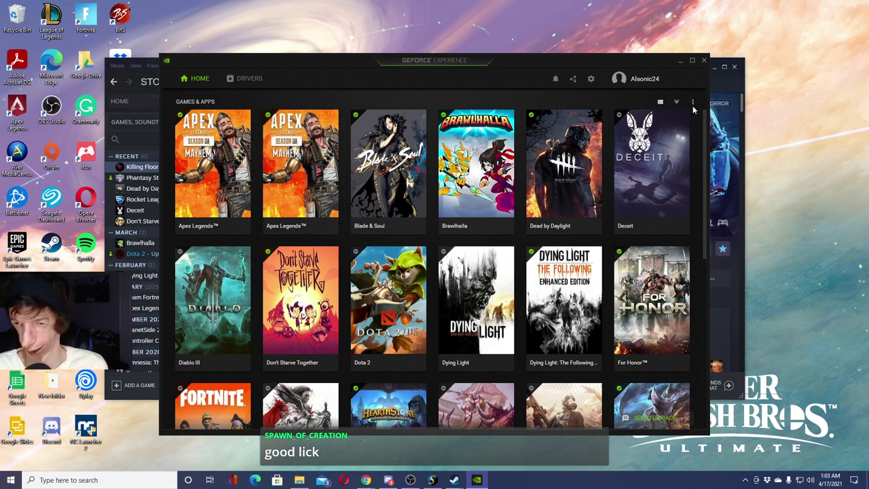
- Scan the computer for games and apps to refresh the Games & Apps library
click(692, 104)
click(657, 125)
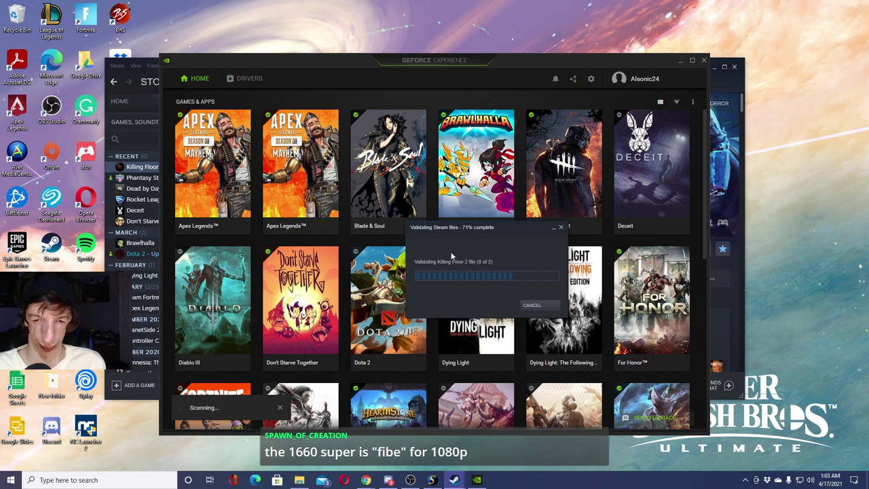
click(693, 102)
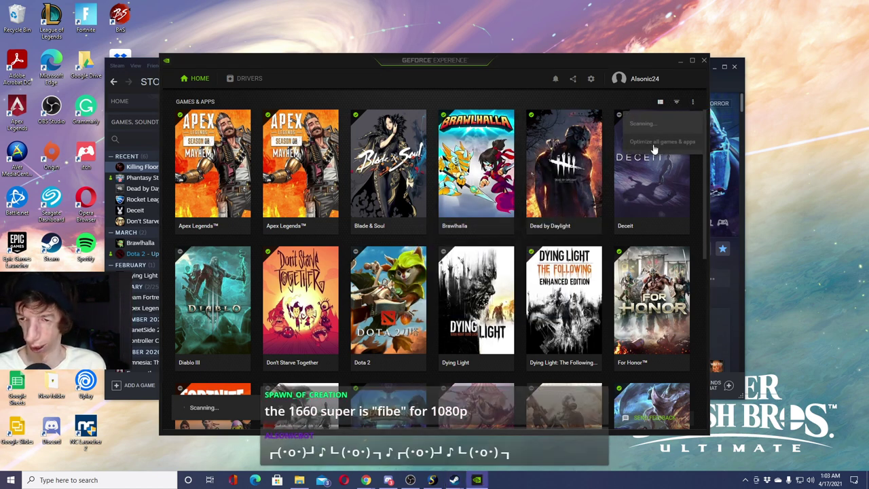
click(510, 78)
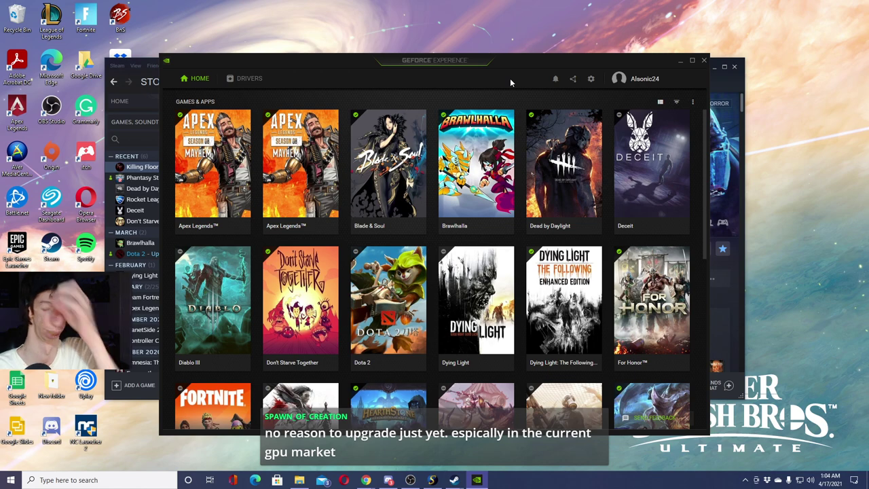
click(691, 101)
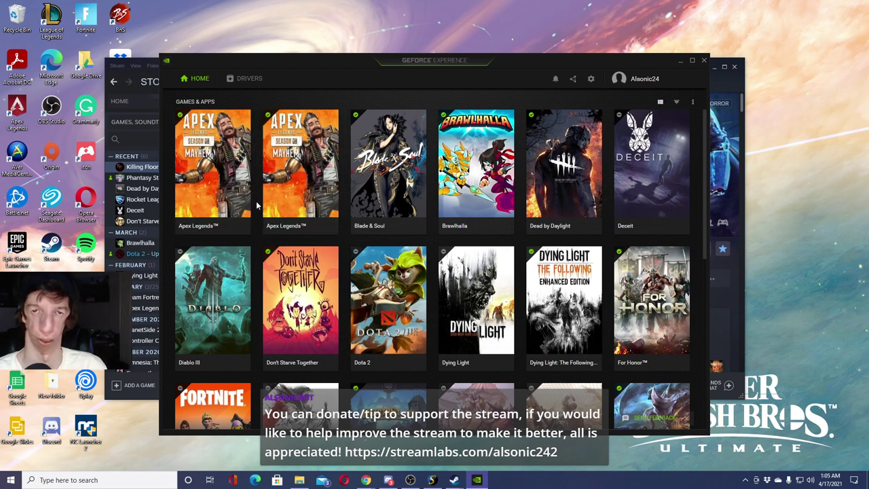
- Look through the whole Games & Apps library, from the first titles down to the last row
mouse_move(276, 217)
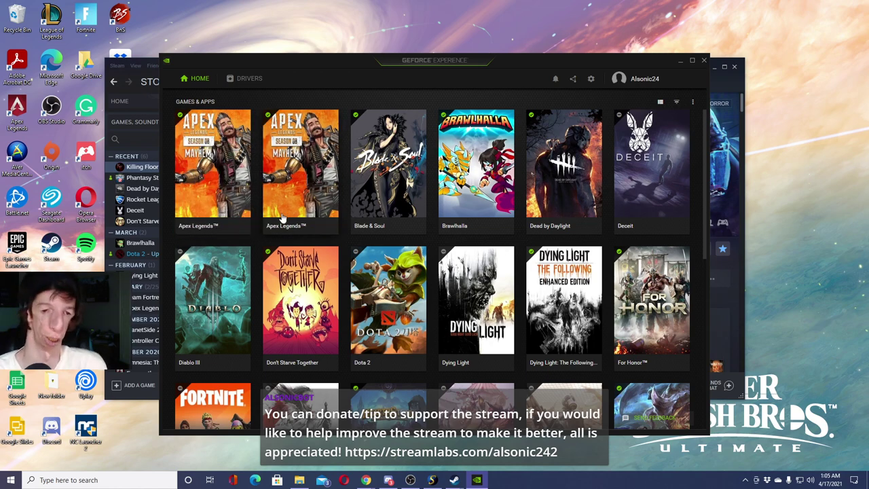
mouse_move(214, 205)
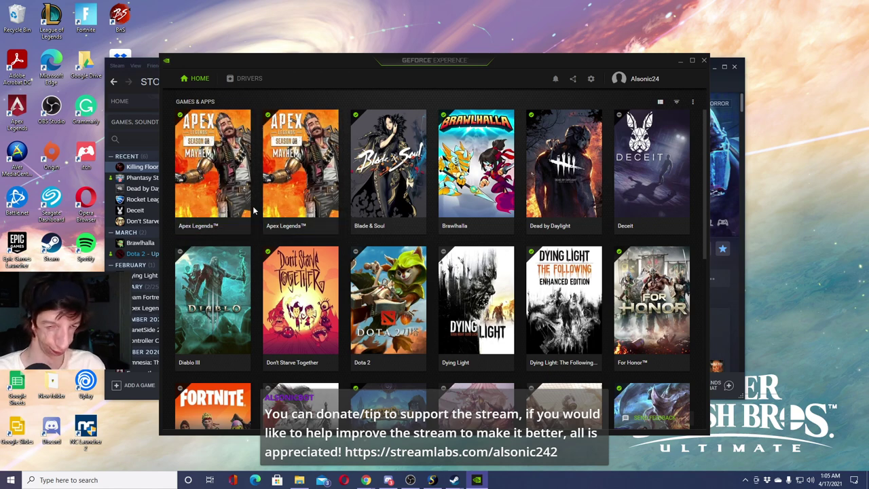
mouse_move(288, 198)
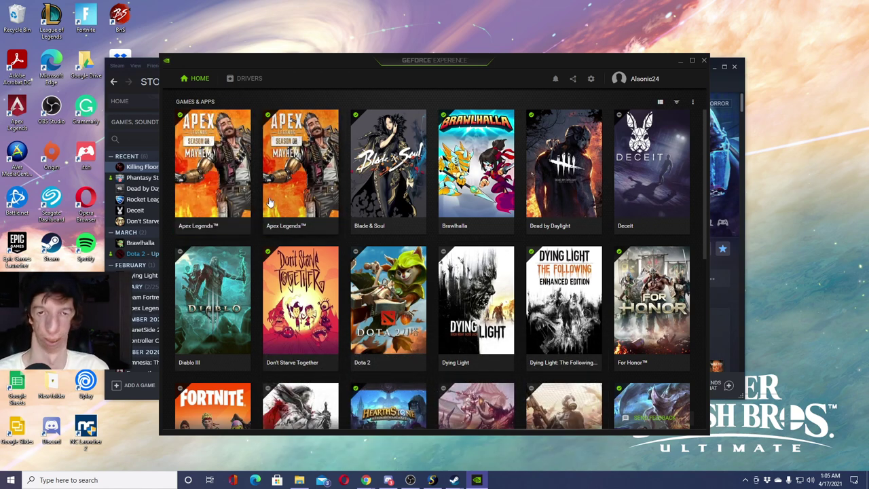
mouse_move(236, 214)
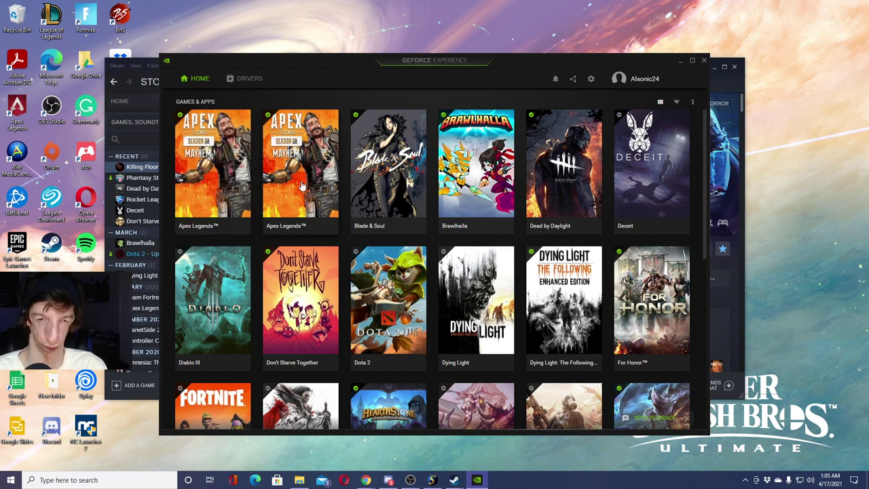
mouse_move(665, 173)
scroll(665, 173, down, 1)
scroll(576, 203, up, 1)
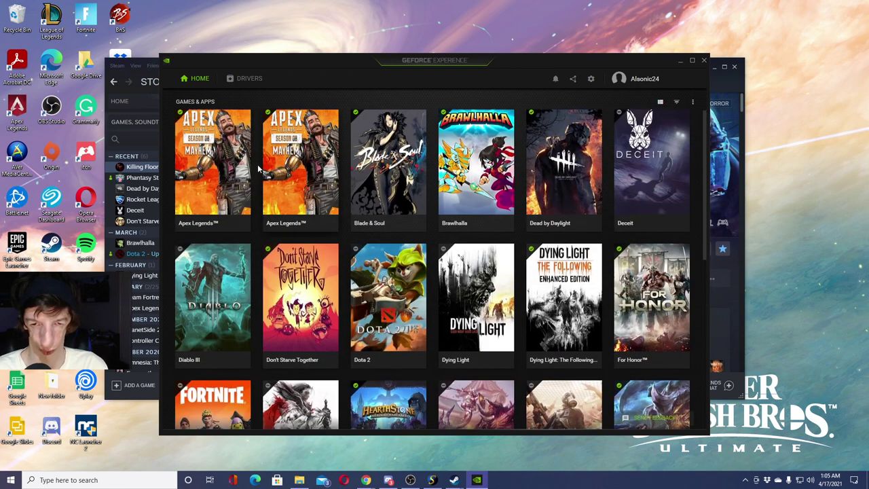
scroll(295, 193, down, 1)
mouse_move(483, 214)
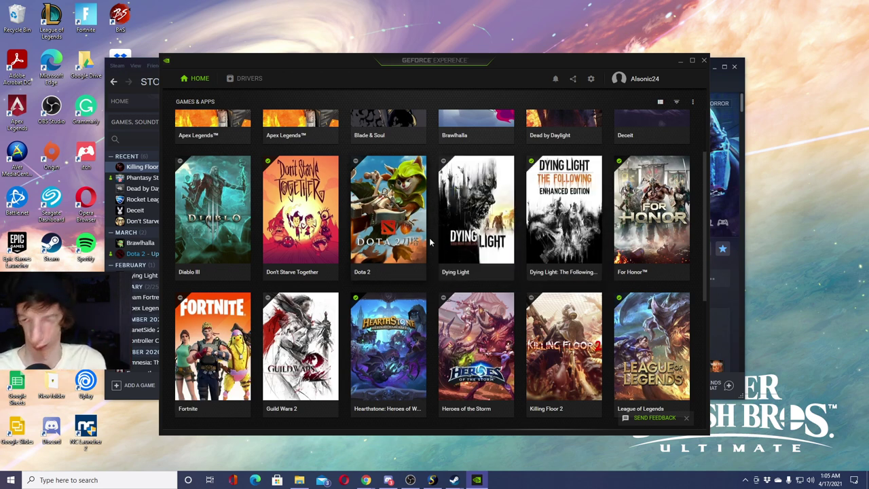
scroll(592, 238, down, 4)
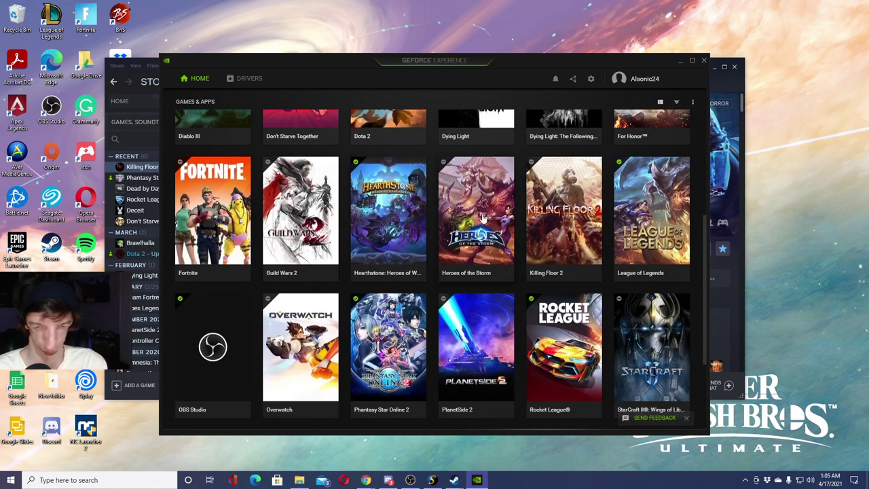
scroll(475, 251, down, 1)
mouse_move(226, 294)
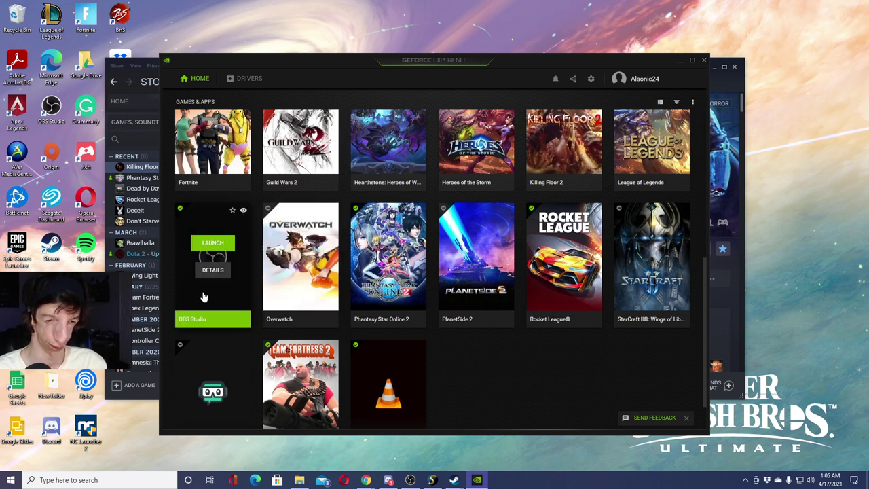
scroll(207, 294, down, 1)
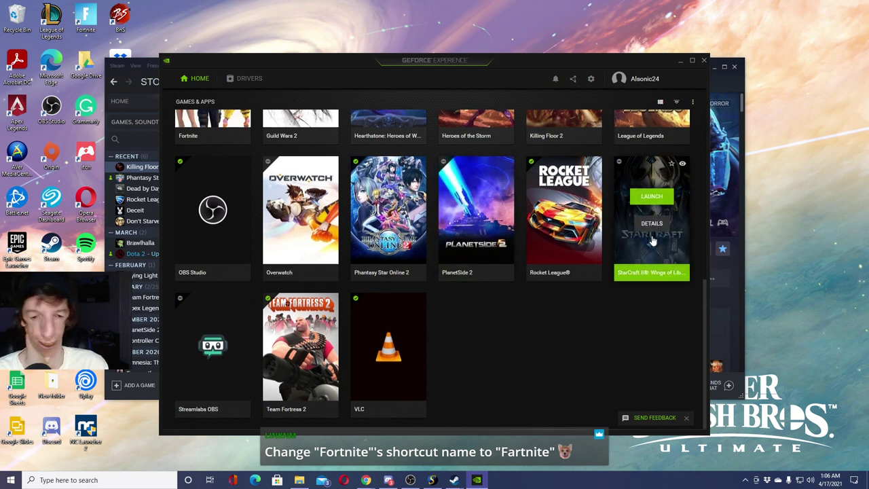
- Open the details of PlanetSide 2 and compare its current in-game settings with the optimal ones throughout the list
scroll(659, 239, up, 1)
click(462, 269)
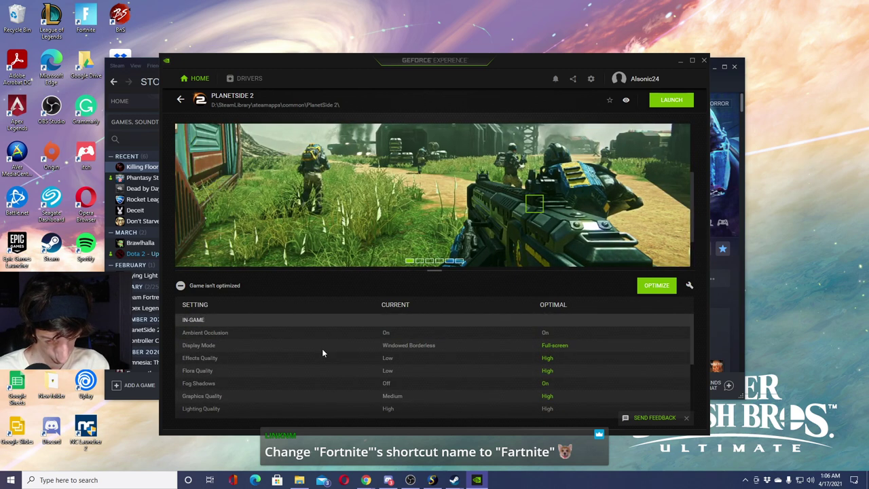
scroll(380, 340, down, 2)
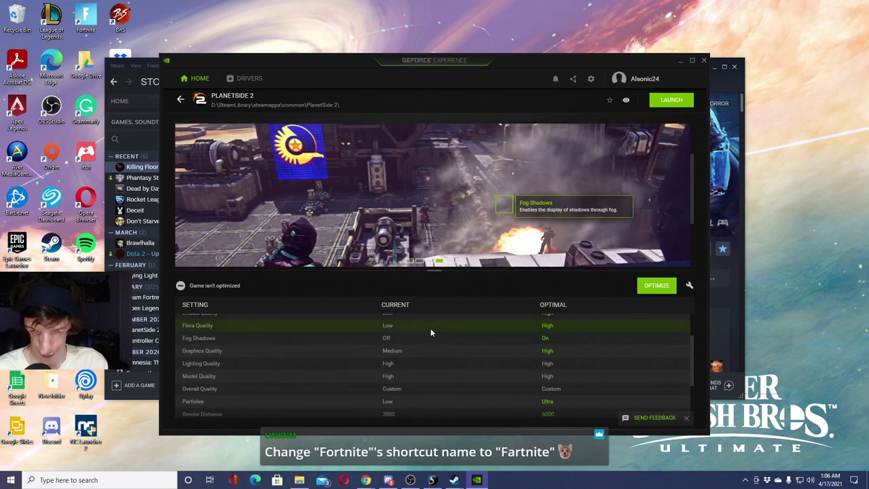
scroll(420, 337, down, 2)
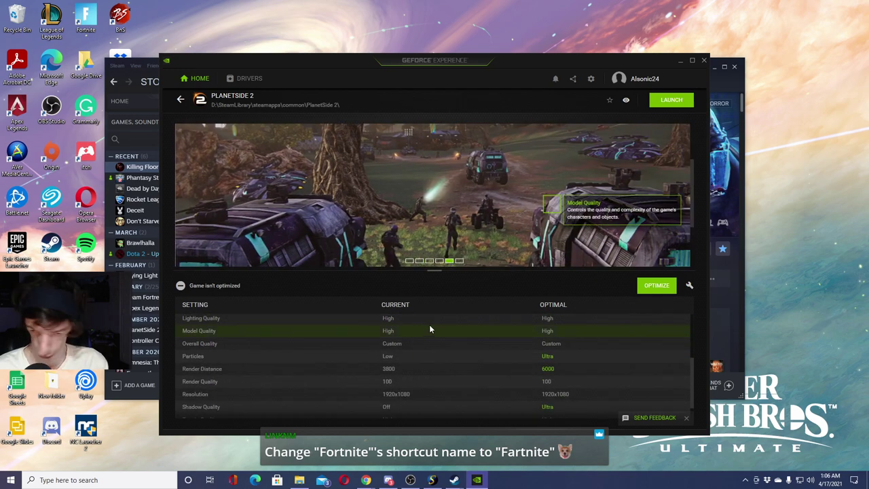
scroll(439, 342, down, 1)
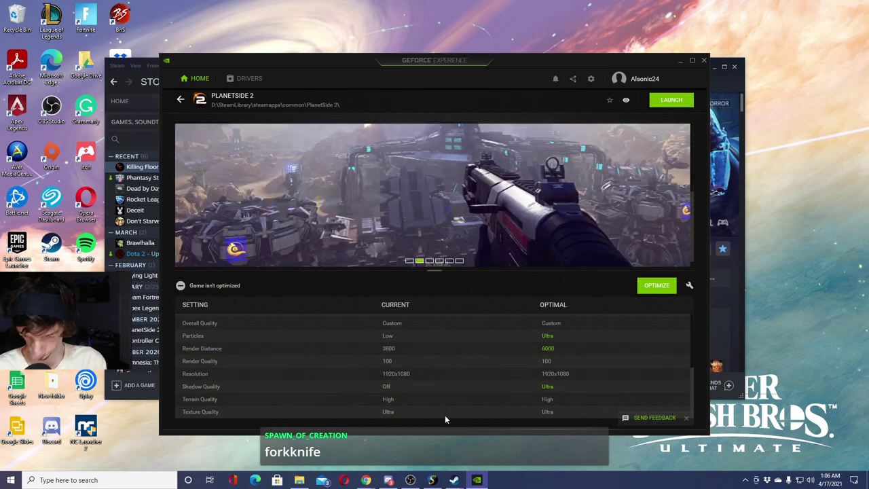
scroll(451, 393, up, 4)
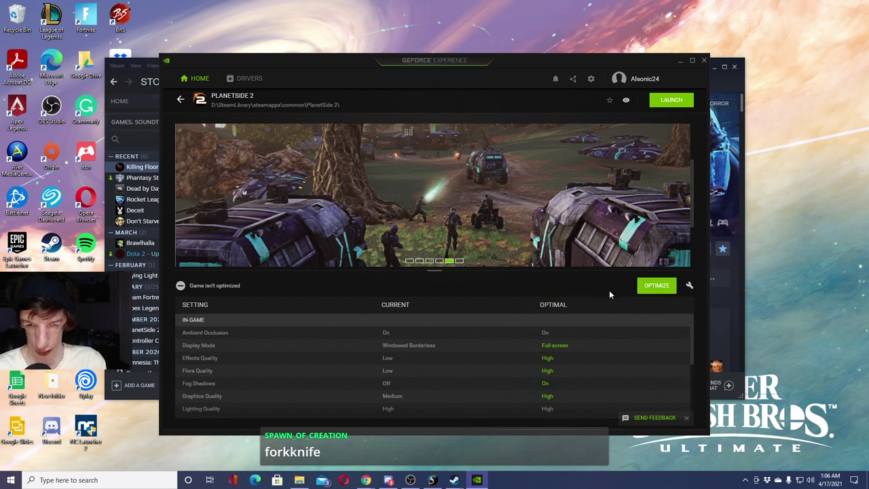
scroll(425, 330, down, 3)
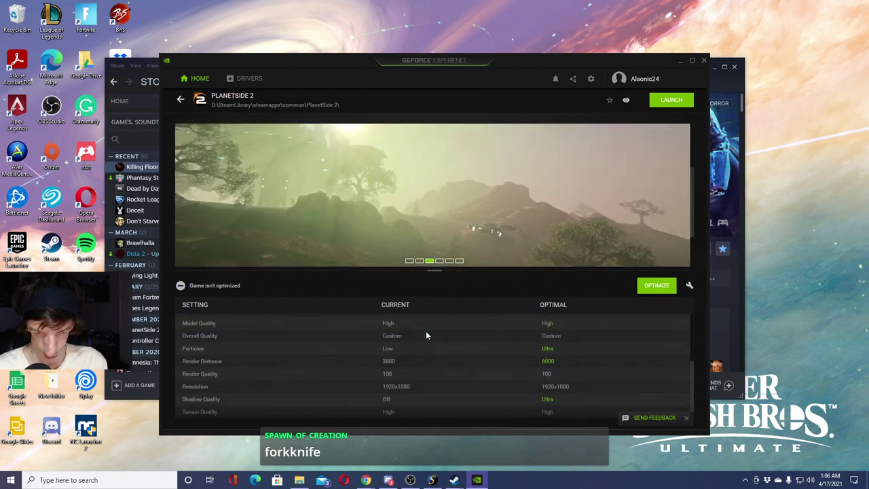
scroll(419, 391, up, 3)
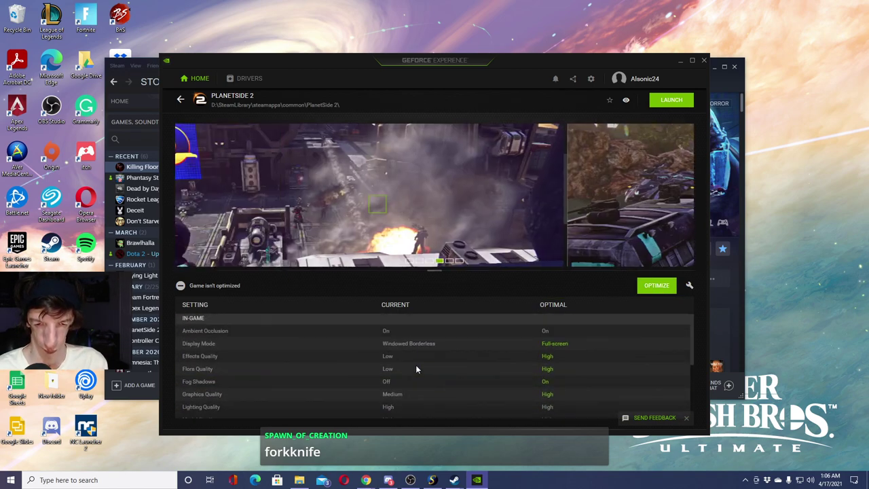
mouse_move(576, 333)
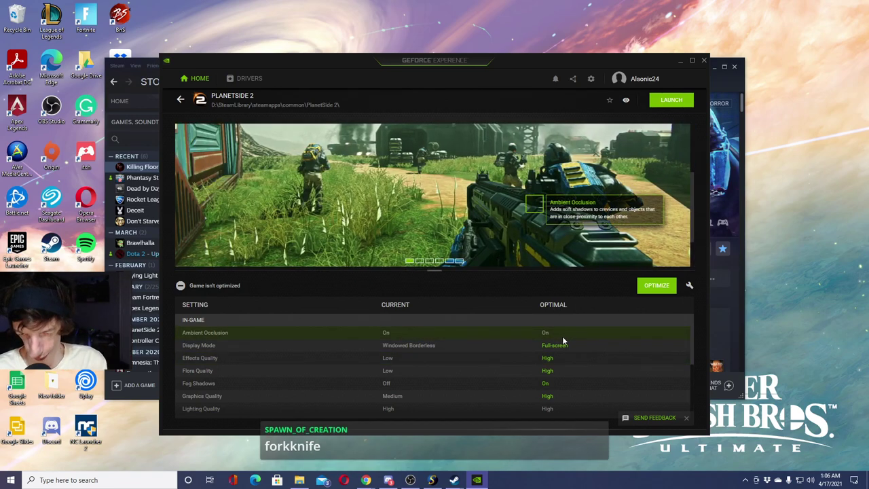
scroll(562, 339, down, 1)
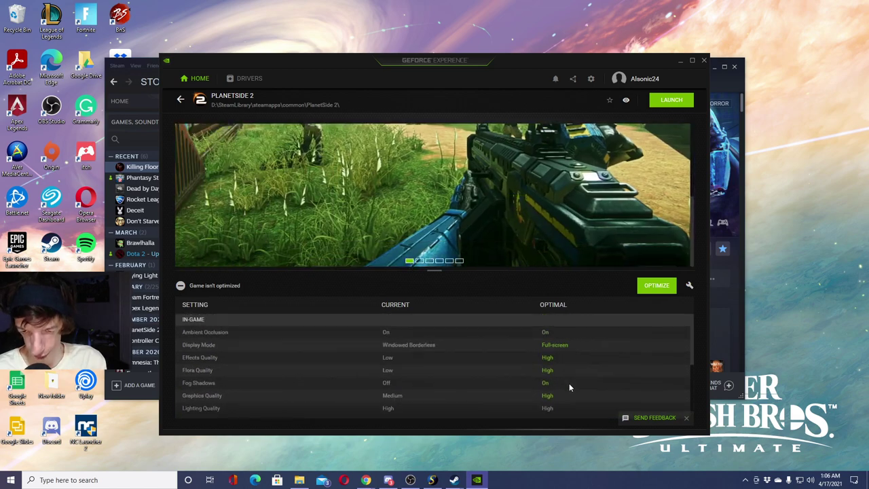
scroll(408, 318, up, 1)
scroll(400, 320, down, 5)
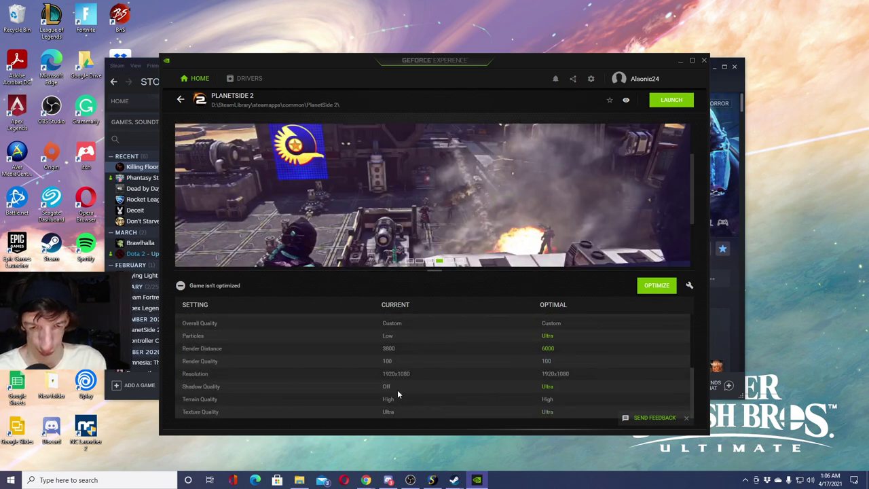
scroll(412, 341, up, 5)
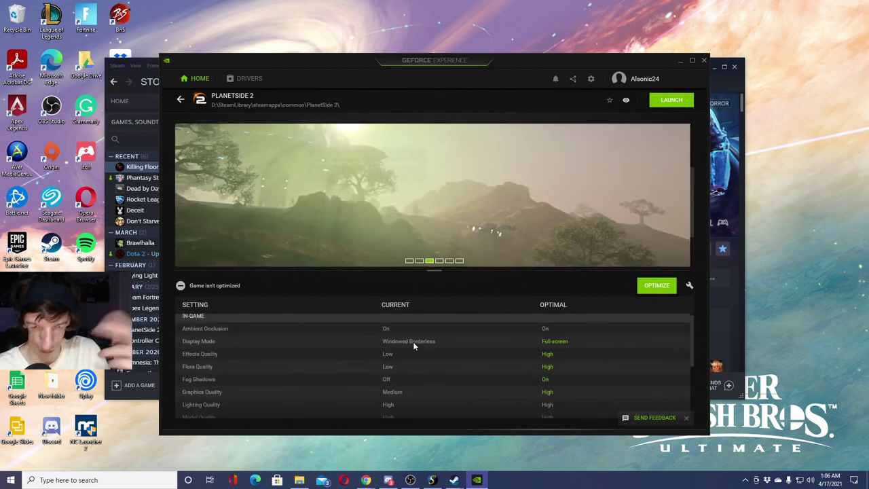
scroll(570, 345, down, 4)
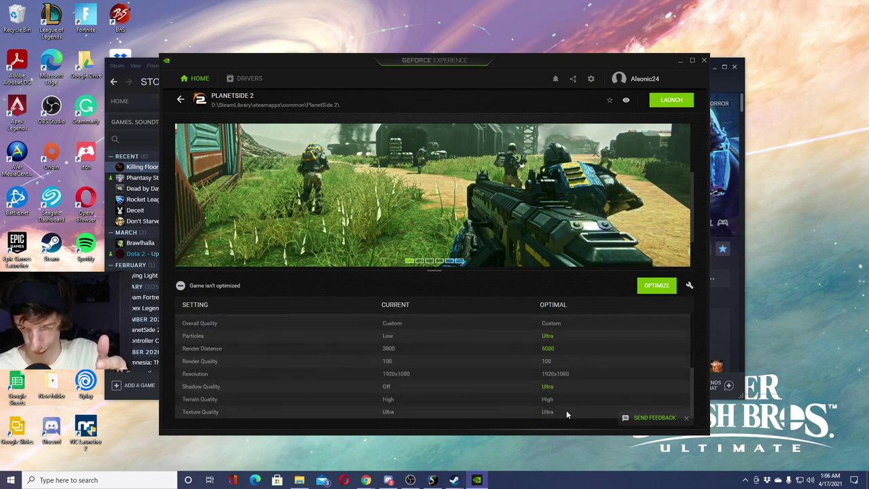
scroll(575, 341, up, 4)
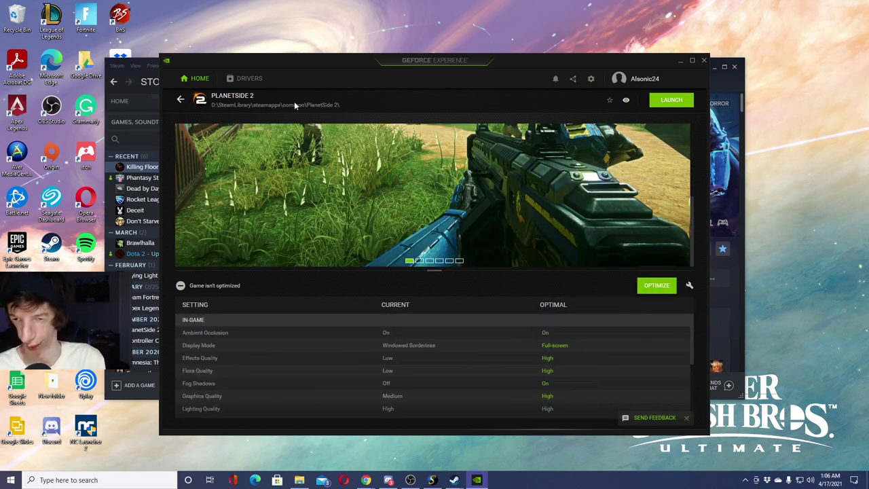
- Return from PlanetSide 2 to the Games & Apps library and open the details of Killing Floor 2
click(181, 106)
scroll(394, 170, up, 4)
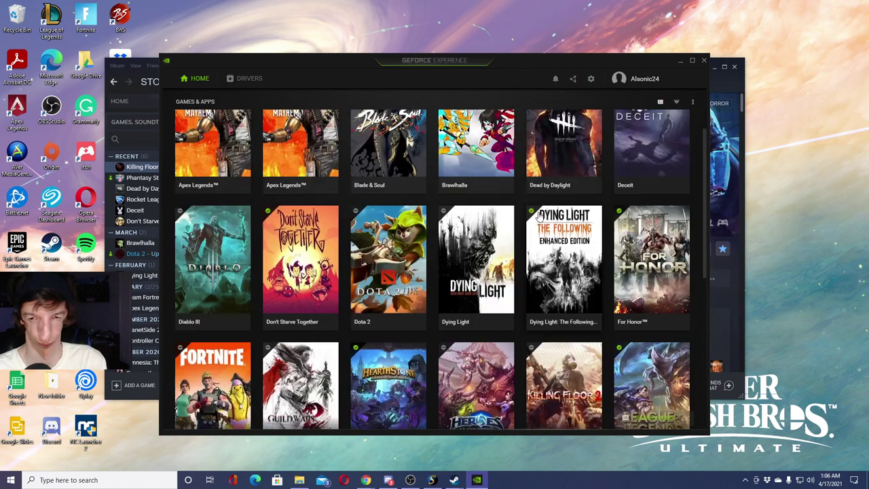
scroll(468, 197, down, 5)
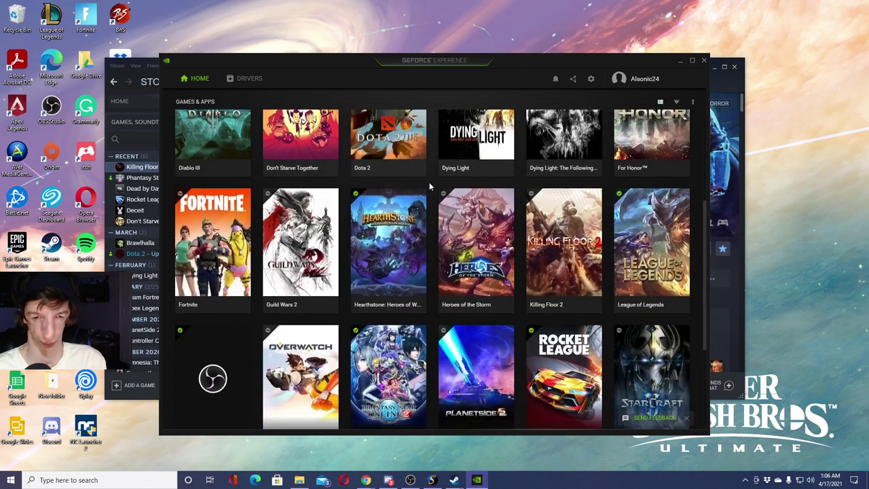
scroll(564, 204, up, 1)
mouse_move(563, 203)
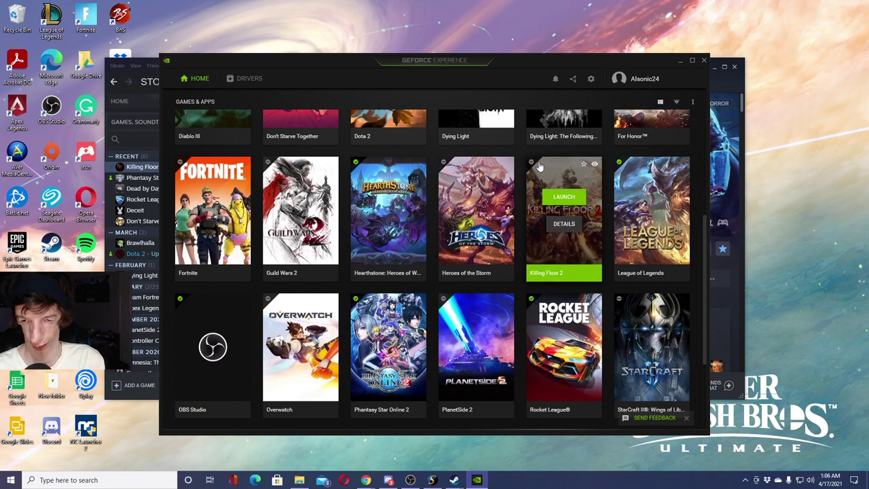
click(562, 224)
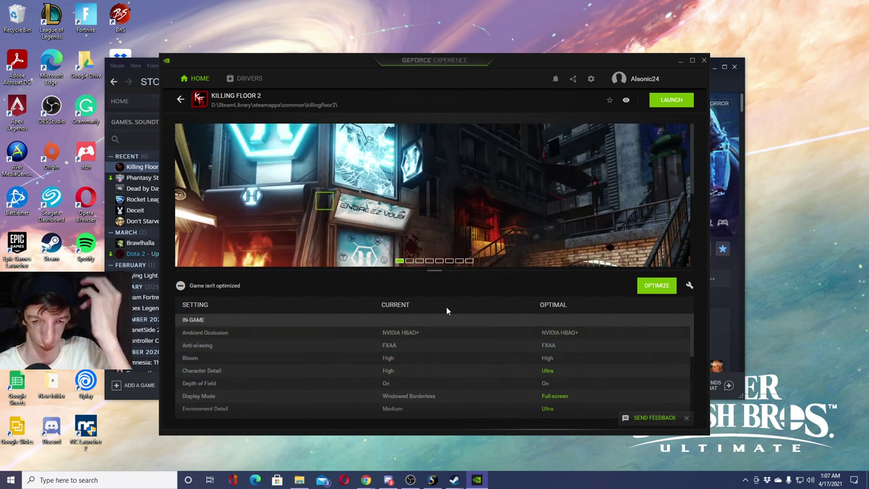
- Compare Killing Floor 2's current settings with the optimal ones throughout the list, and return to the library without optimizing
scroll(451, 331, down, 3)
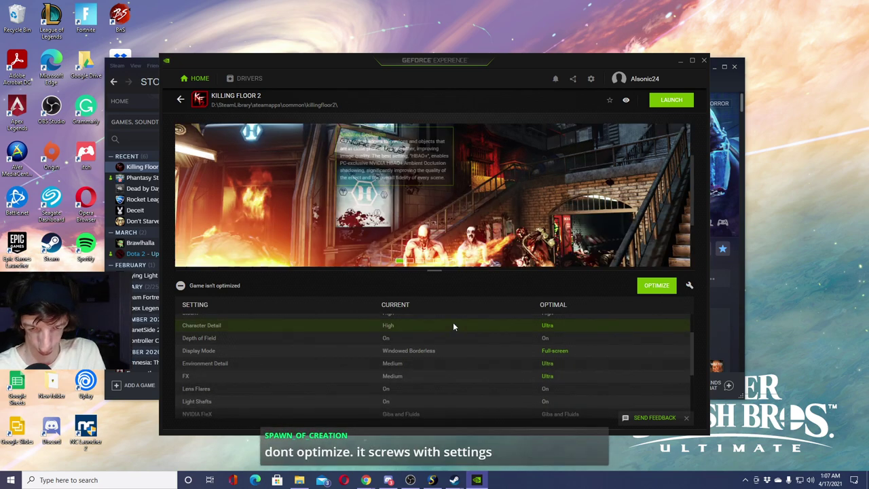
scroll(452, 319, down, 2)
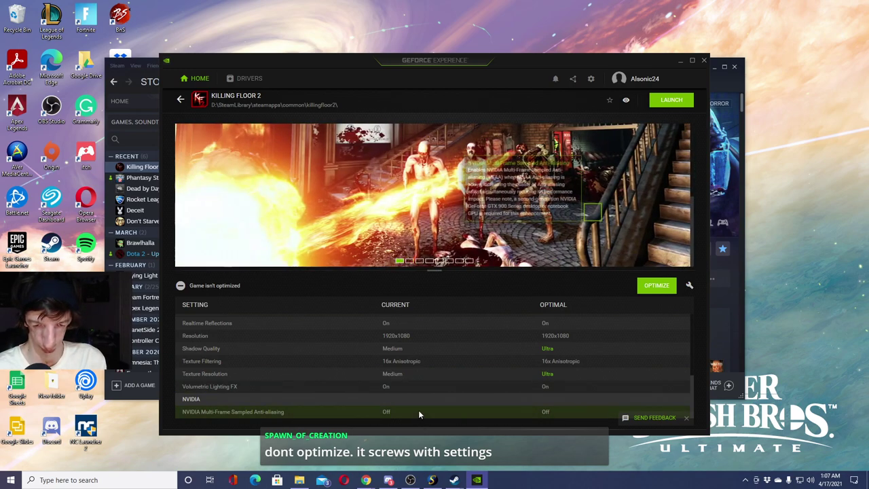
scroll(420, 407, up, 5)
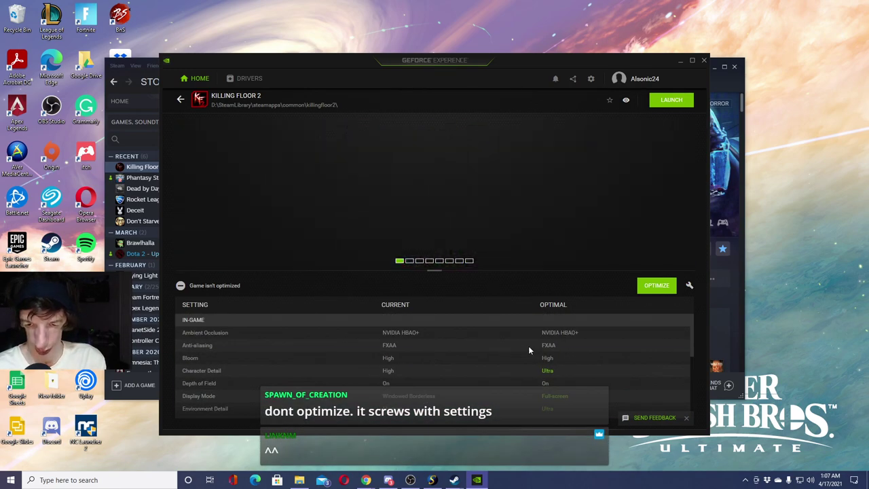
scroll(442, 344, down, 2)
scroll(430, 367, up, 3)
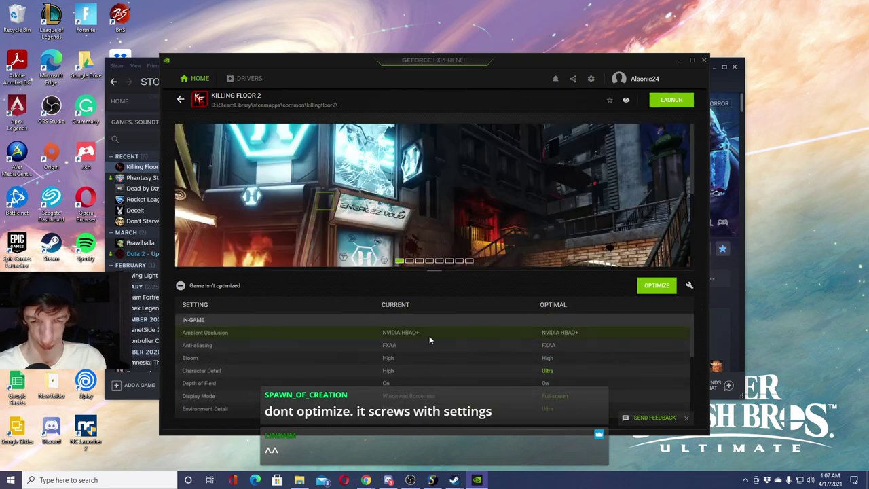
click(180, 102)
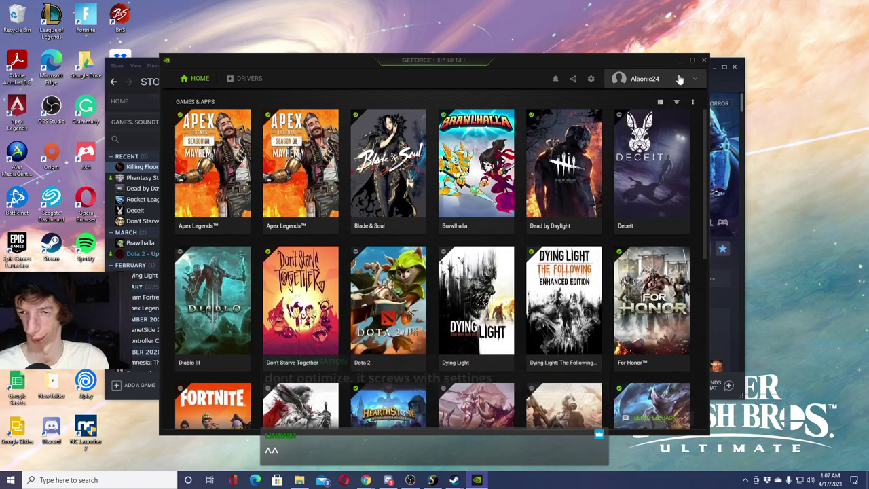
- Open the available driver updates and check the progress of Steam's Killing Floor 2 file validation
click(234, 79)
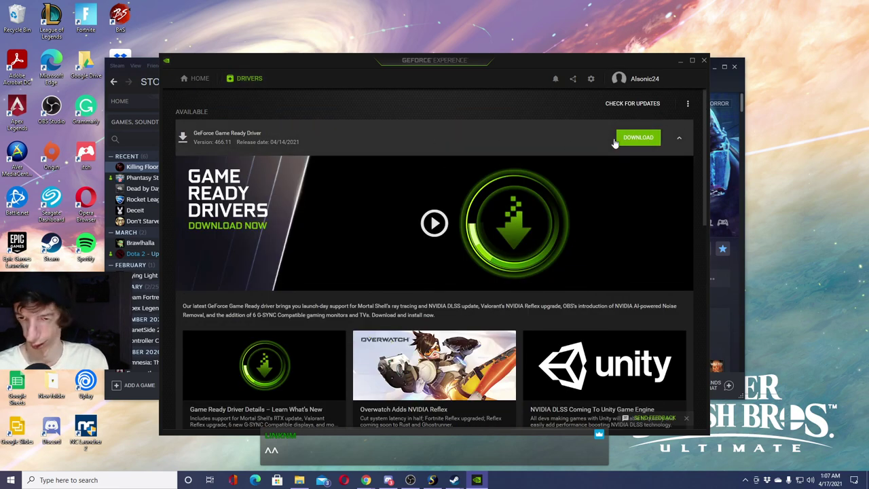
click(503, 460)
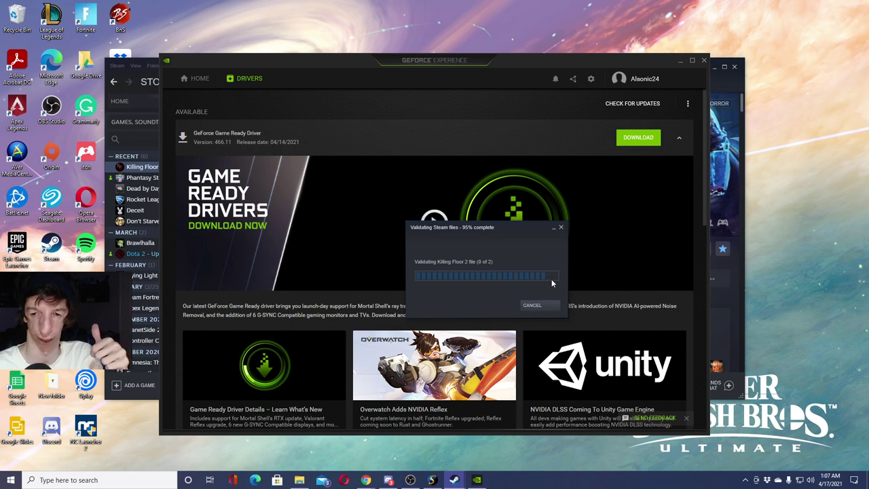
click(475, 128)
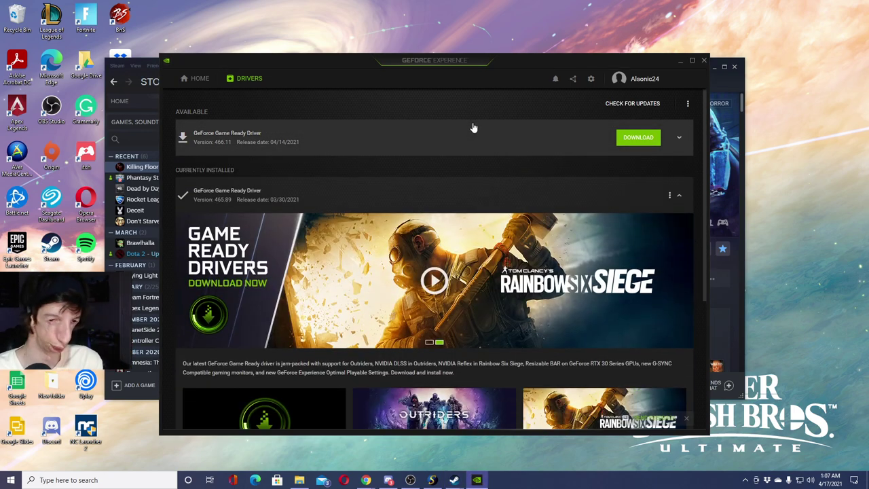
- Look through the release highlights of the currently installed Game Ready Driver 465.89, collapsing and expanding its details
scroll(462, 271, down, 3)
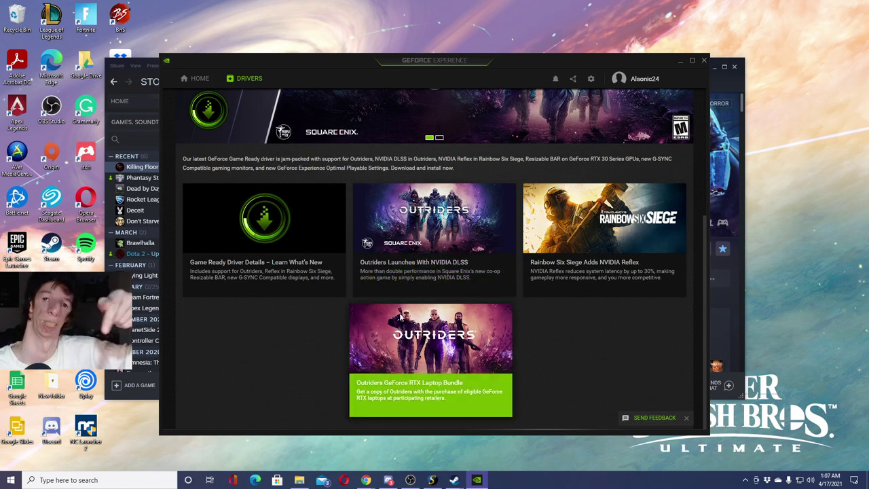
scroll(446, 268, up, 3)
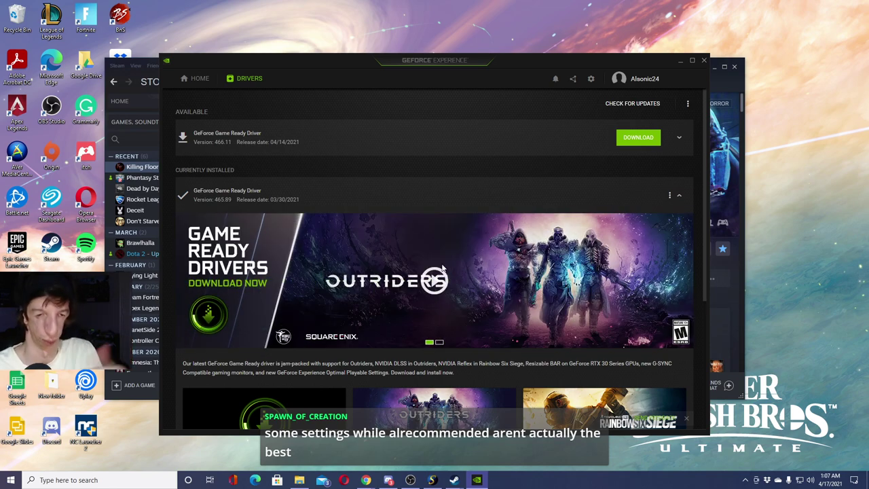
click(679, 195)
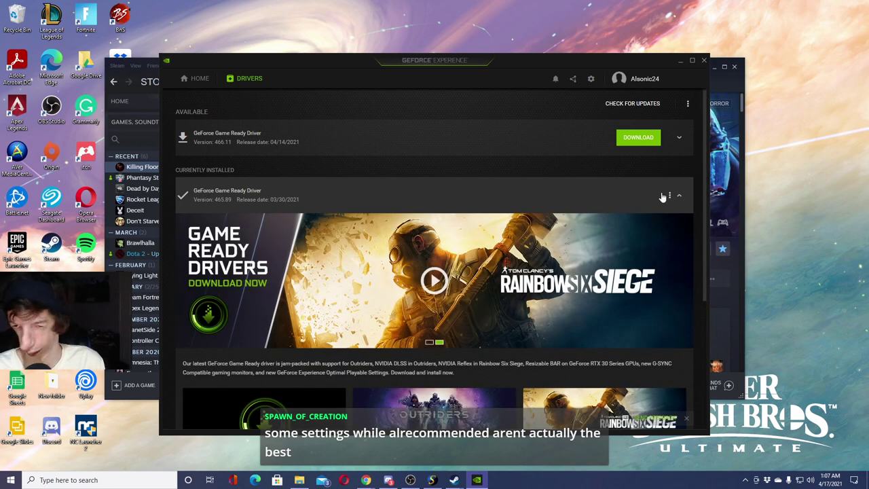
click(669, 195)
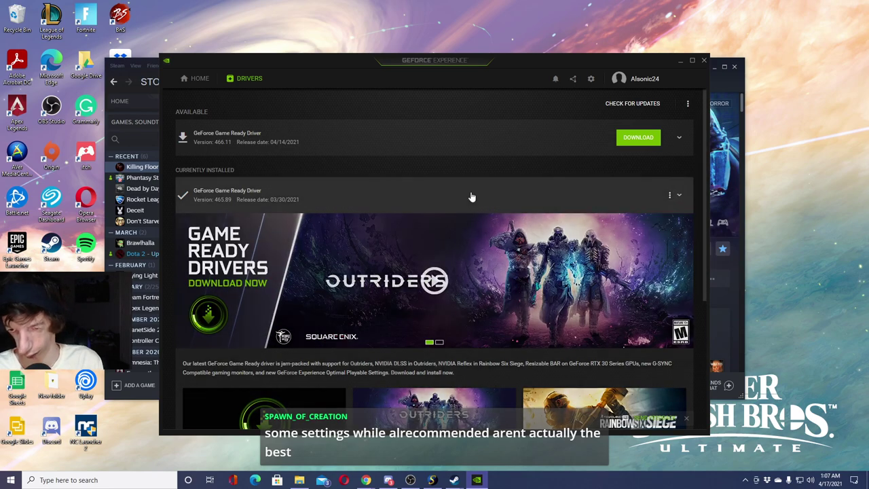
click(407, 188)
click(345, 197)
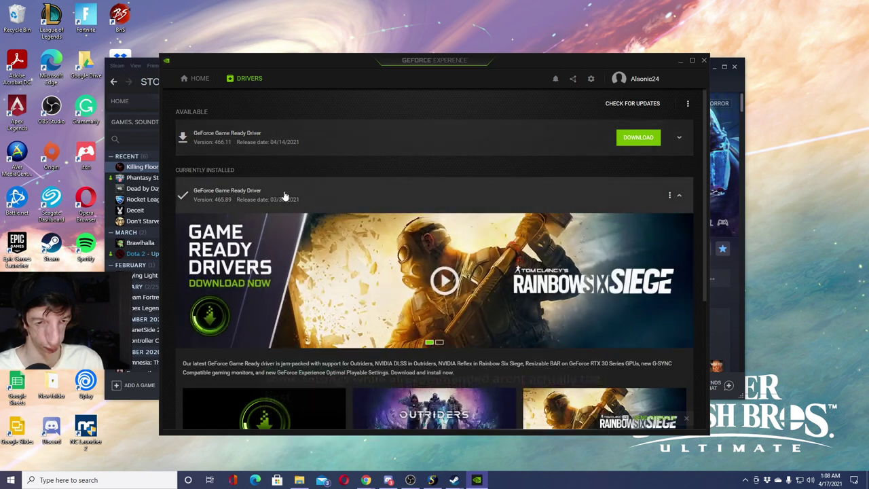
- Download GeForce Game Ready Driver 466.11 and check the progress of Steam's Killing Floor 2 file validation again
click(632, 139)
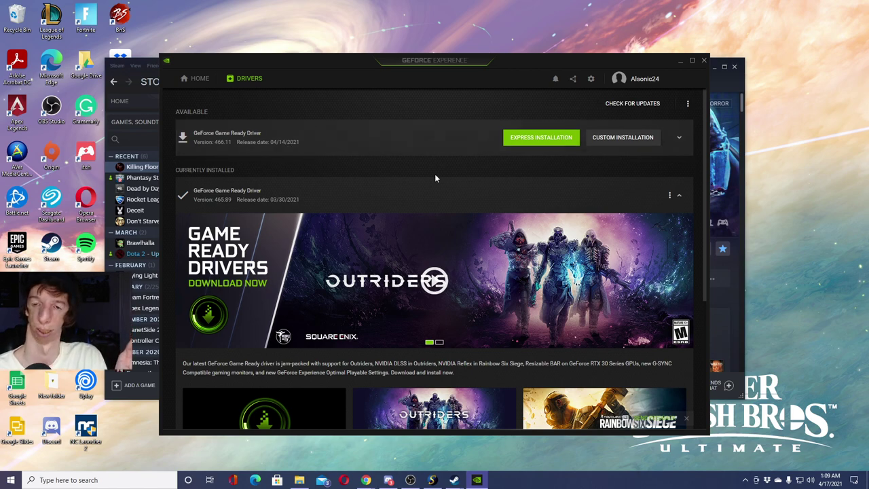
mouse_move(454, 480)
click(520, 430)
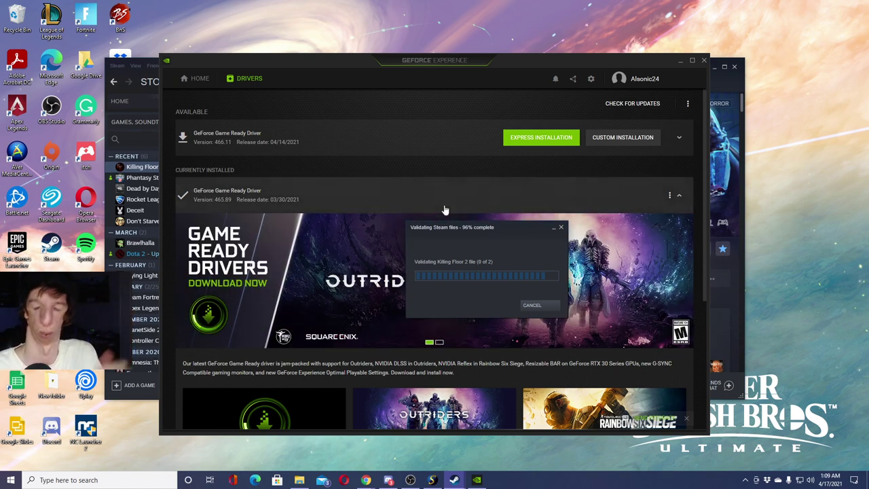
- Expand the details of the downloaded Game Ready Driver 466.11 and start its express installation
click(413, 137)
click(422, 137)
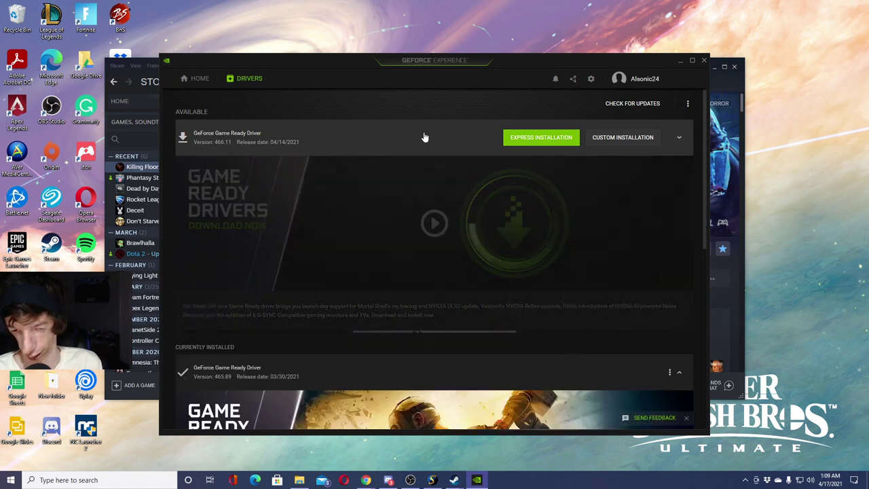
click(424, 137)
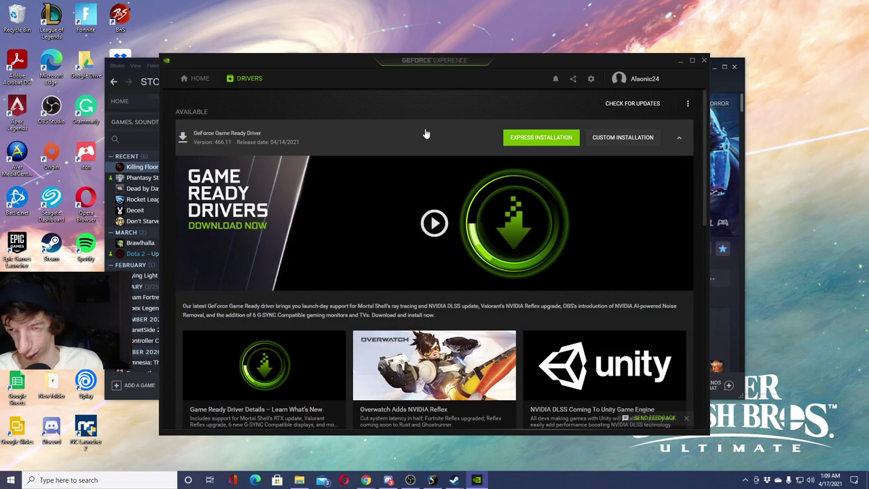
click(521, 139)
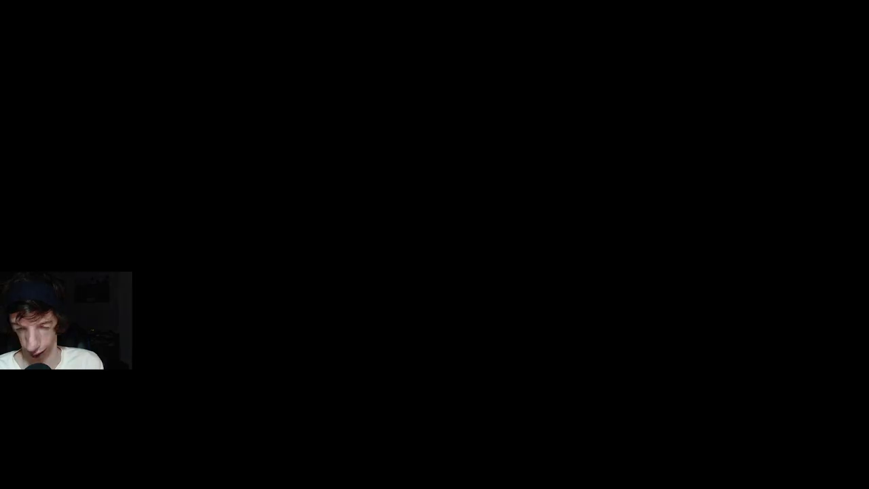